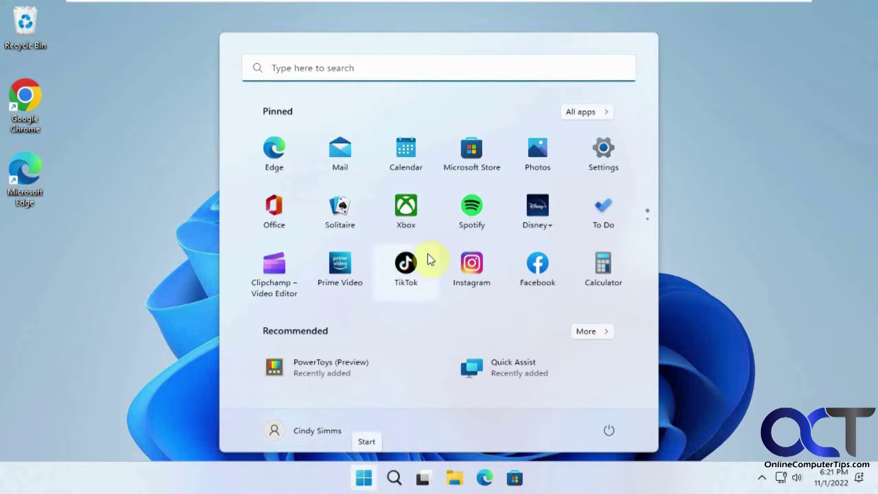
# In Settings, go to Accounts > Your info and choose 'Sign in with a local account instead'
pyautogui.click(604, 158)
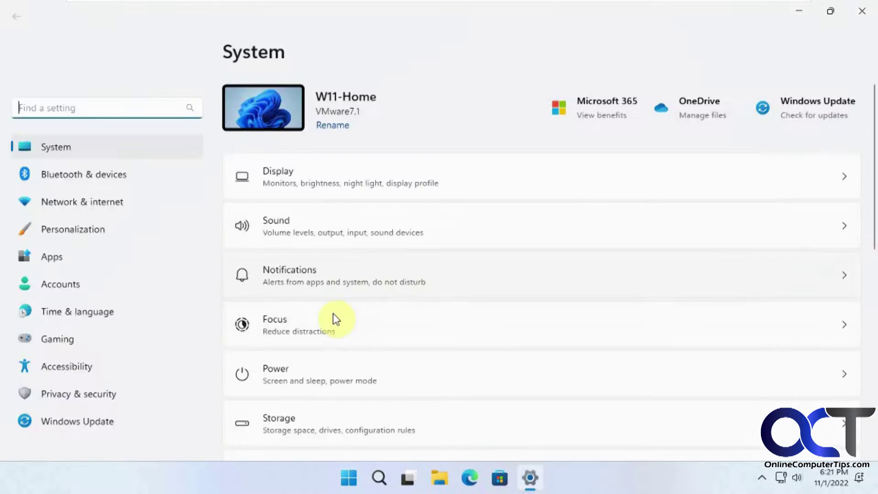
pyautogui.click(86, 285)
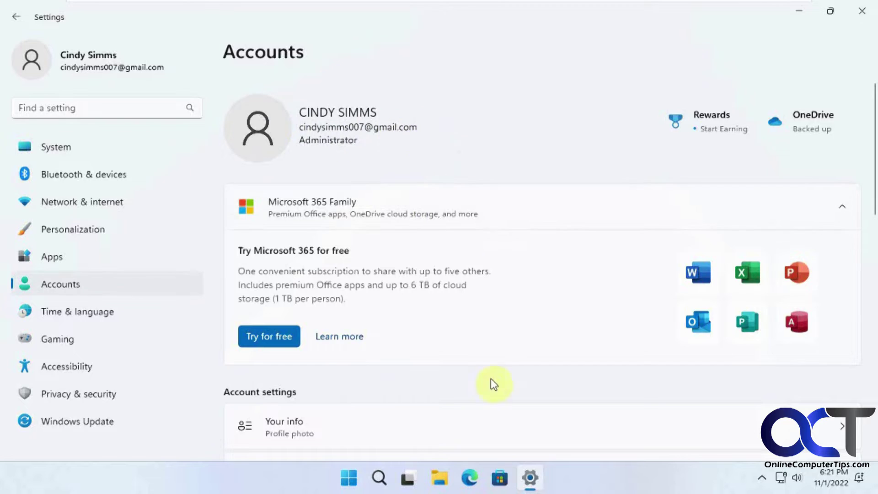
pyautogui.scroll(-3, 489, 408)
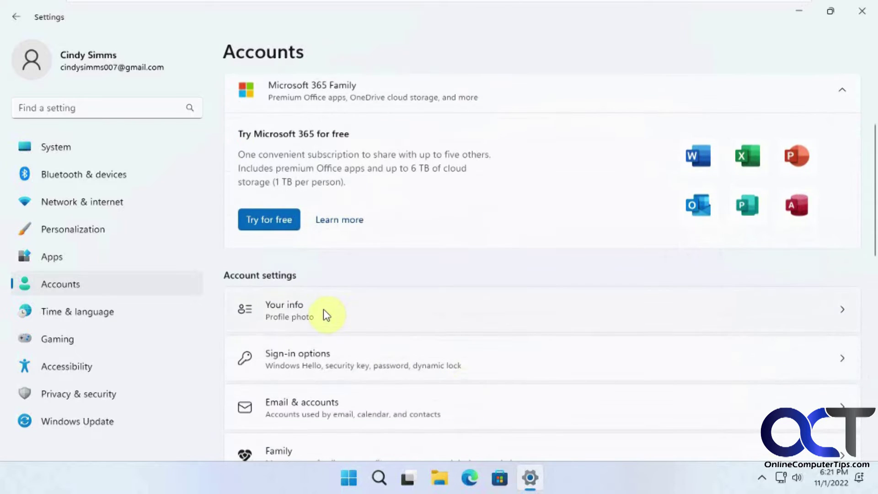
pyautogui.click(323, 311)
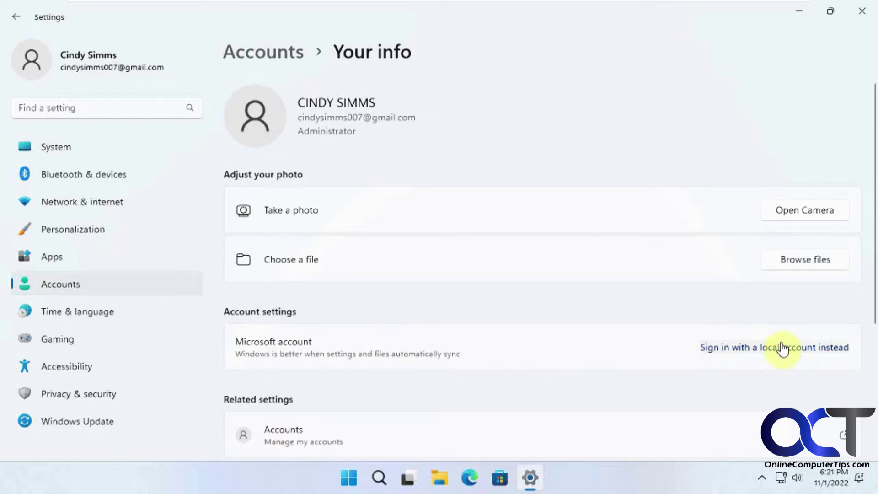
pyautogui.click(805, 350)
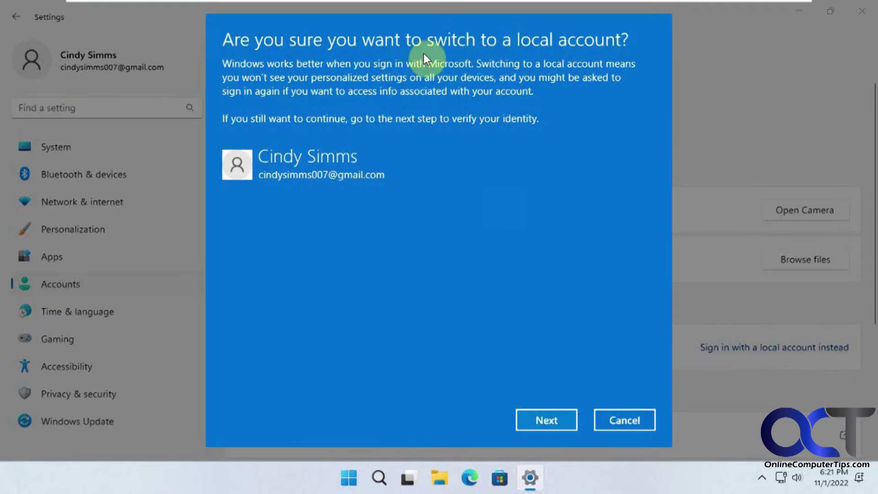
# Verify identity with the PIN and enter the local user name, capitalising its first letter to C
pyautogui.click(558, 418)
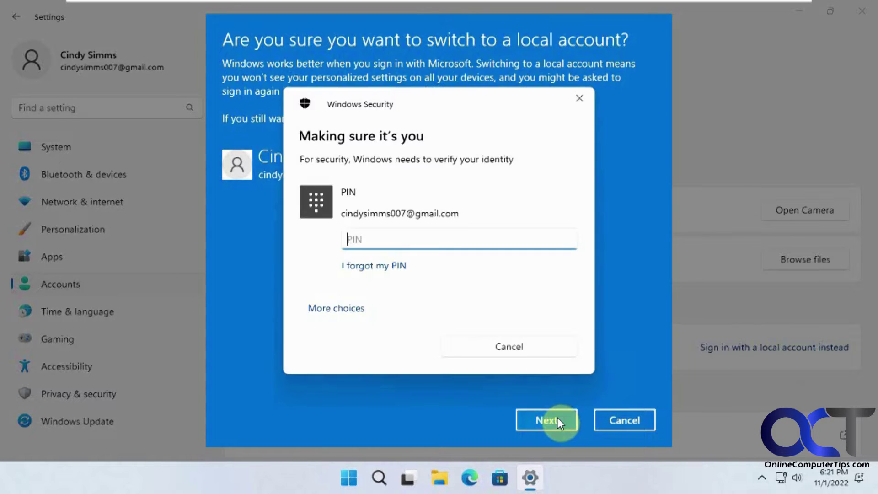
pyautogui.write('1234')
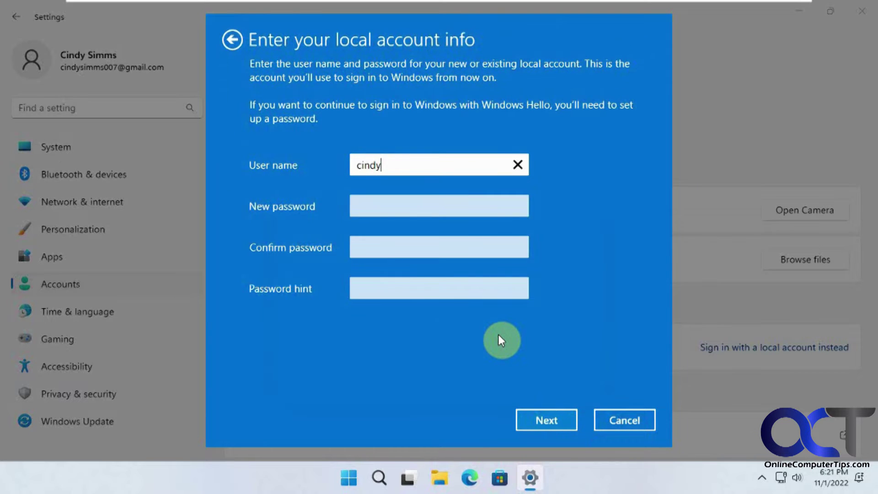
pyautogui.write('Local')
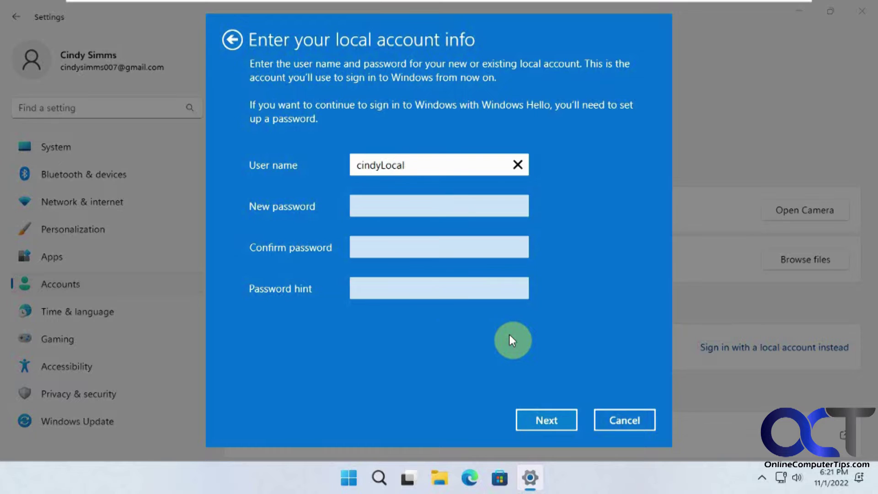
pyautogui.click(361, 165)
pyautogui.press('BackSpace')
pyautogui.write('C')
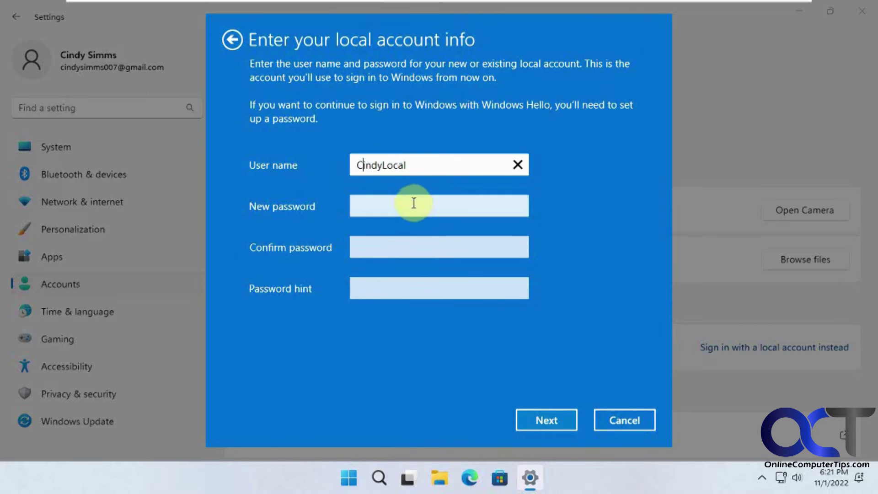
# Enter and confirm the new password, add the hint 'usual', and submit the details
pyautogui.click(405, 205)
pyautogui.write('••••')
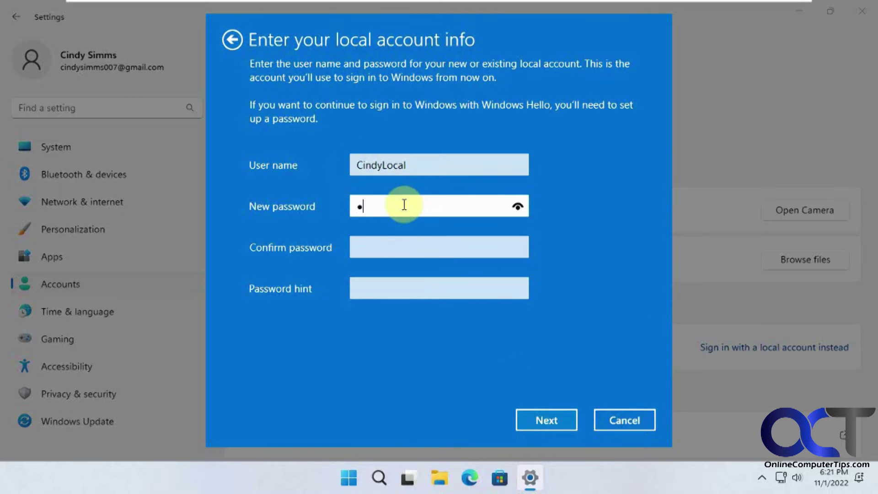
pyautogui.write('••••')
pyautogui.press('Tab')
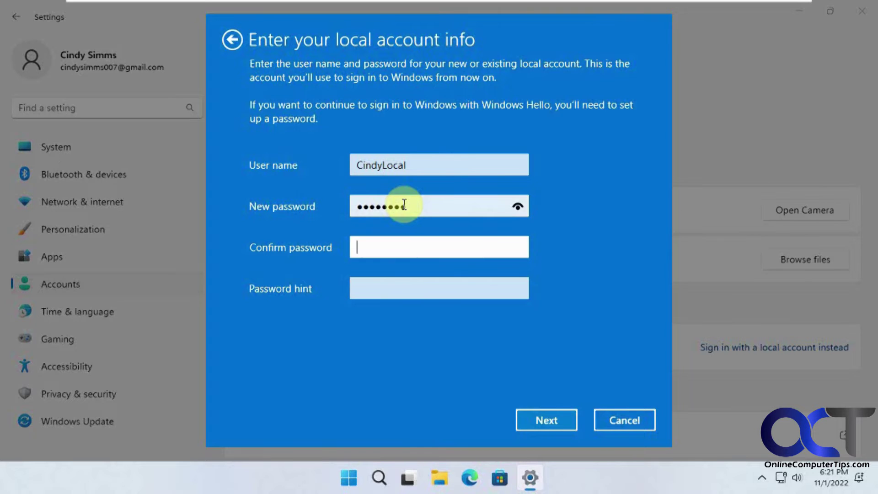
pyautogui.write('••••••••')
pyautogui.press('Tab')
pyautogui.write('usual')
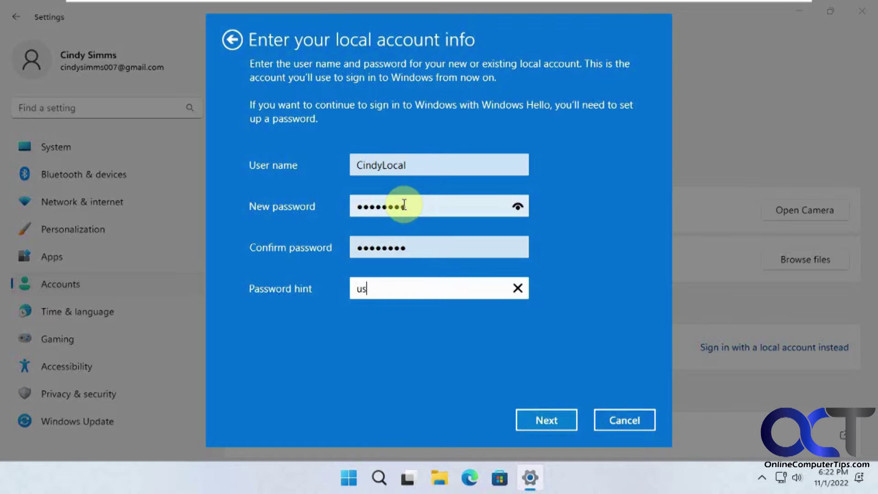
pyautogui.click(539, 417)
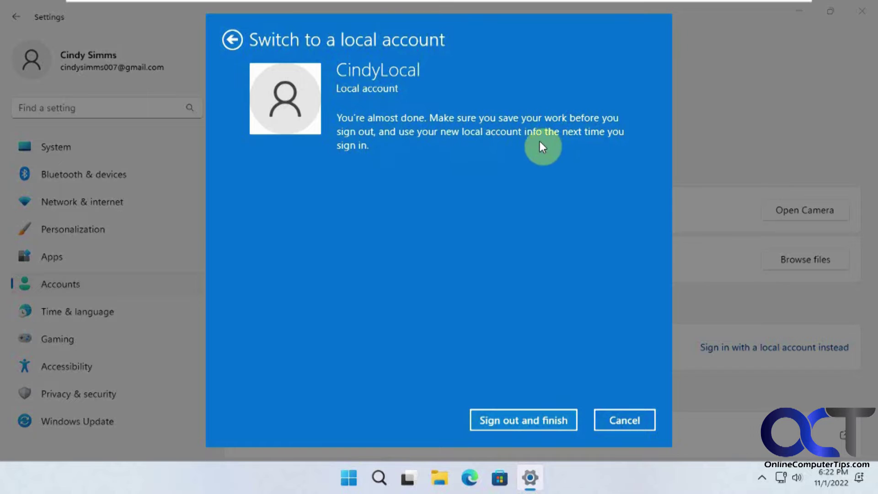
# Sign out to finish the switch, then sign in to the new local account with its PIN
pyautogui.click(529, 420)
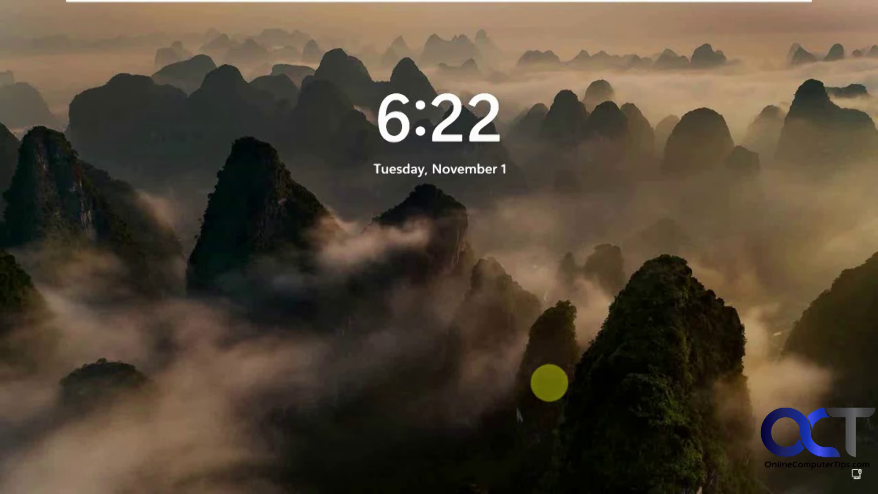
pyautogui.click(542, 345)
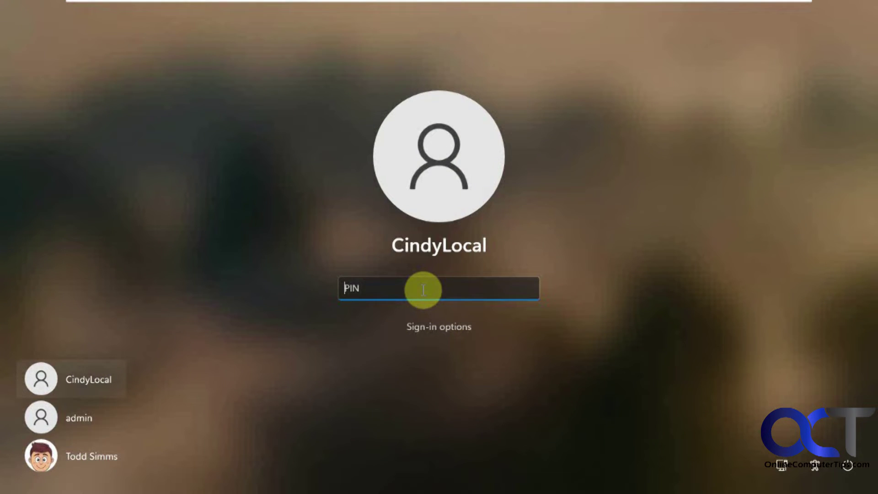
pyautogui.write('1234')
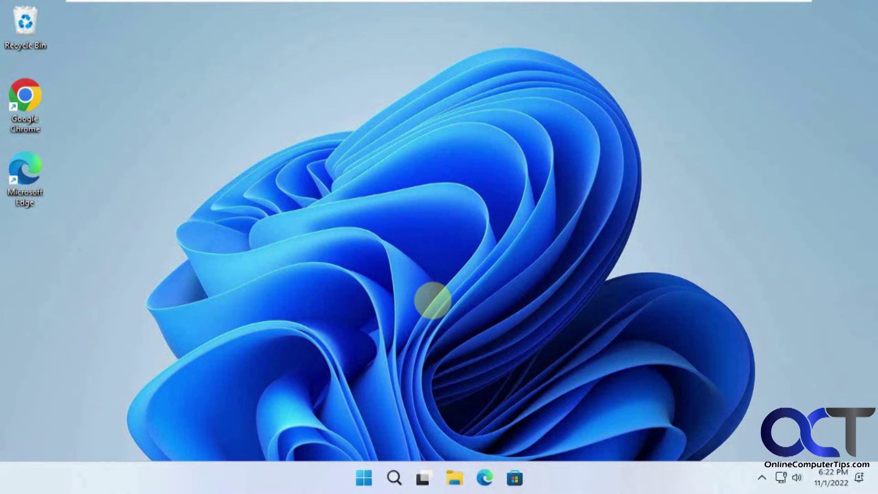
# From Start, open Settings > Accounts > Your info and choose 'Sign in with a Microsoft account instead'
pyautogui.click(364, 477)
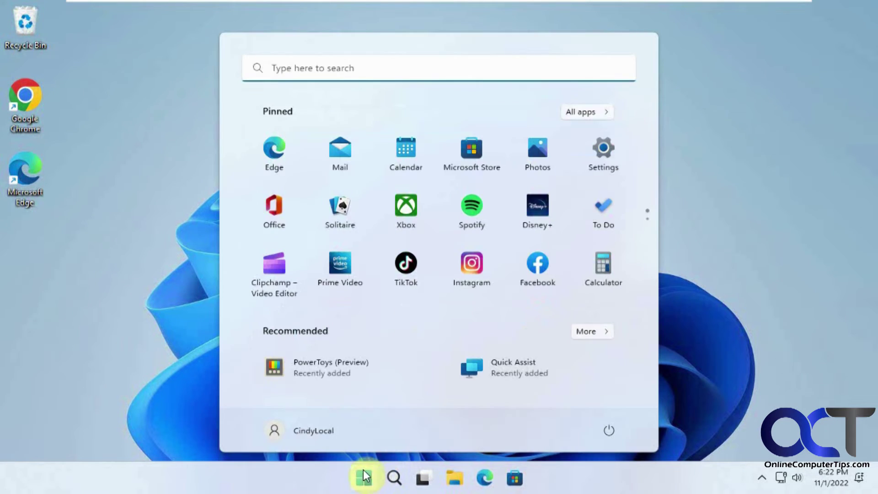
pyautogui.click(592, 162)
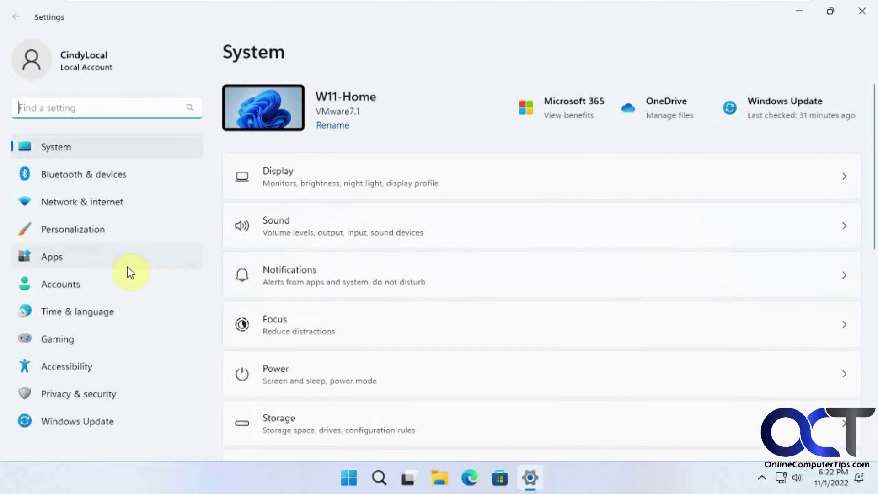
pyautogui.click(67, 289)
pyautogui.scroll(-2, 467, 379)
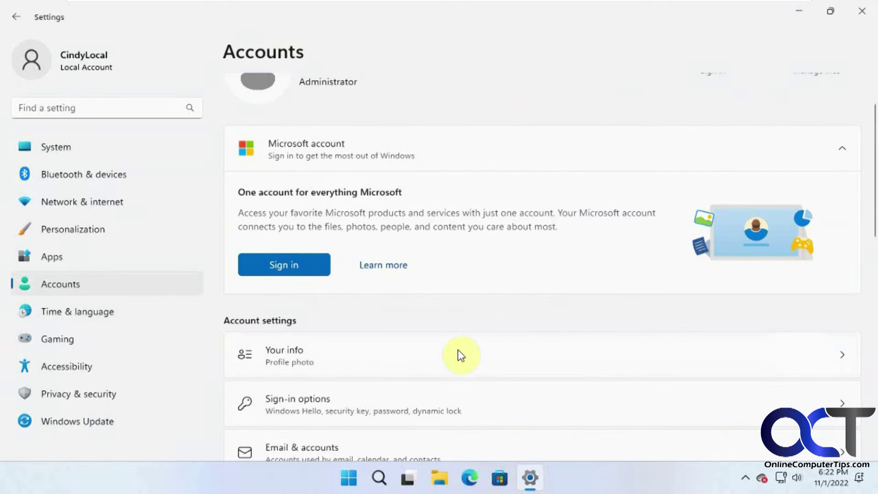
pyautogui.click(459, 353)
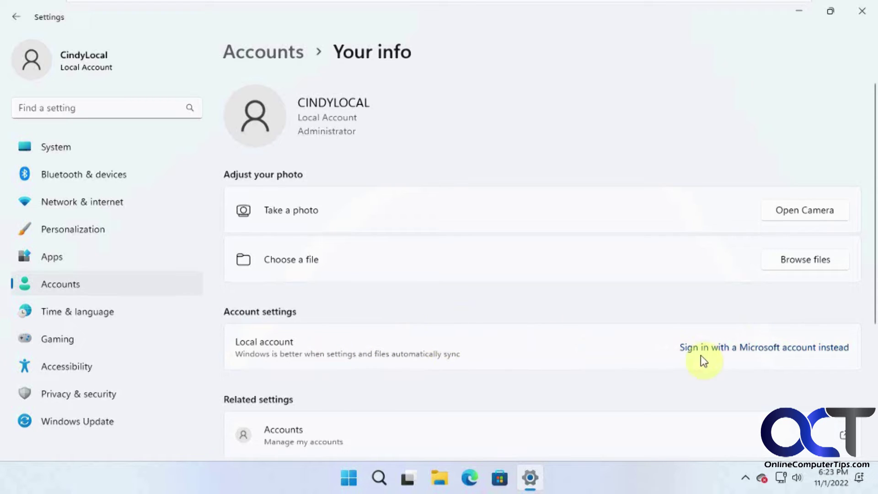
pyautogui.click(729, 352)
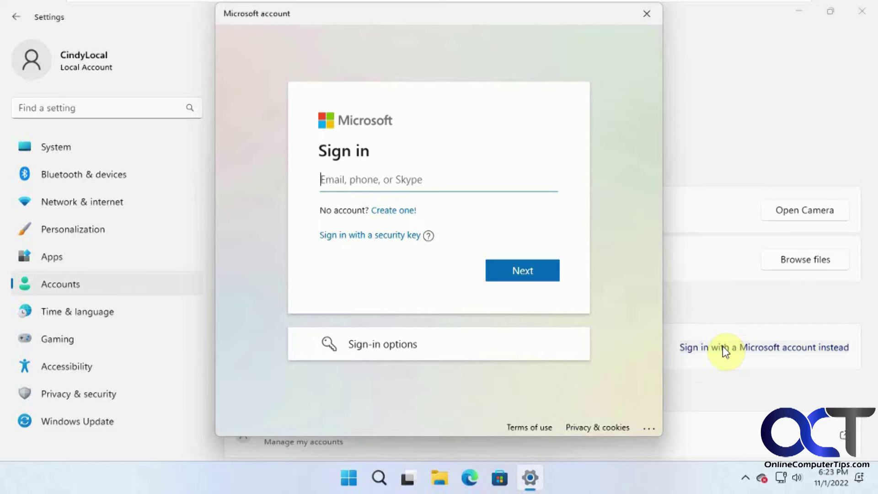
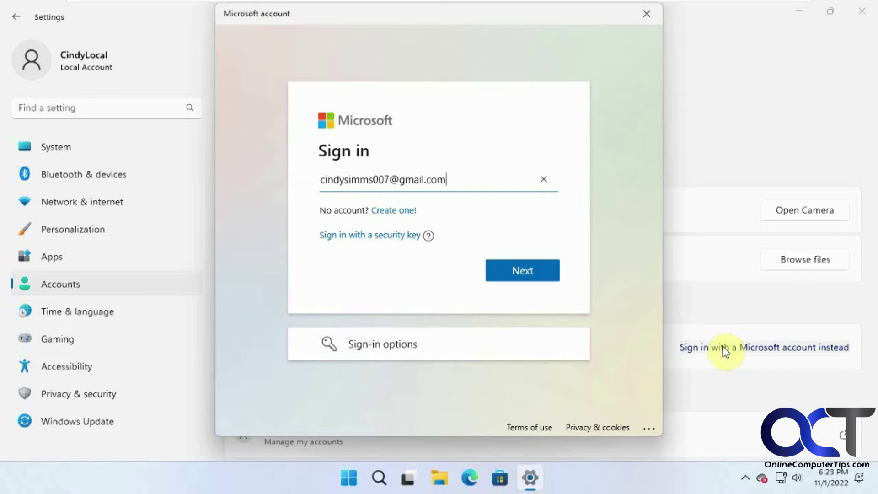
# Sign in with the Microsoft account e-mail and password, then confirm with the current Windows password
pyautogui.click(534, 277)
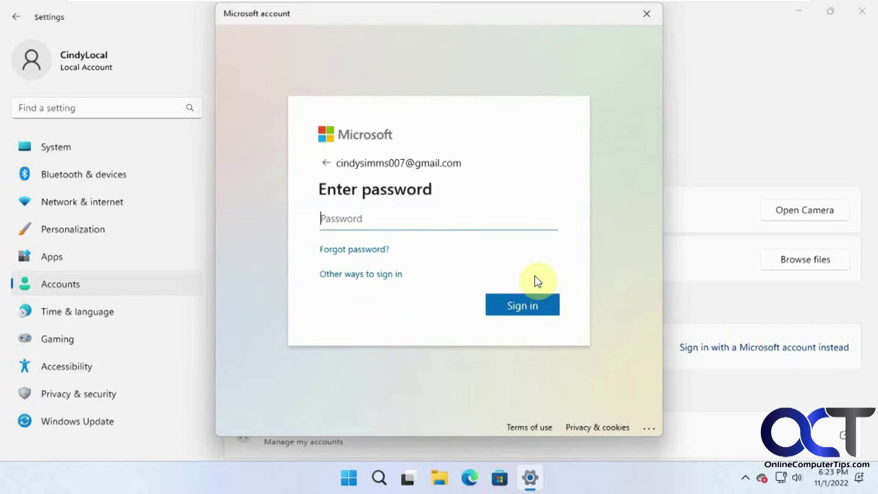
pyautogui.write('********')
pyautogui.click(518, 306)
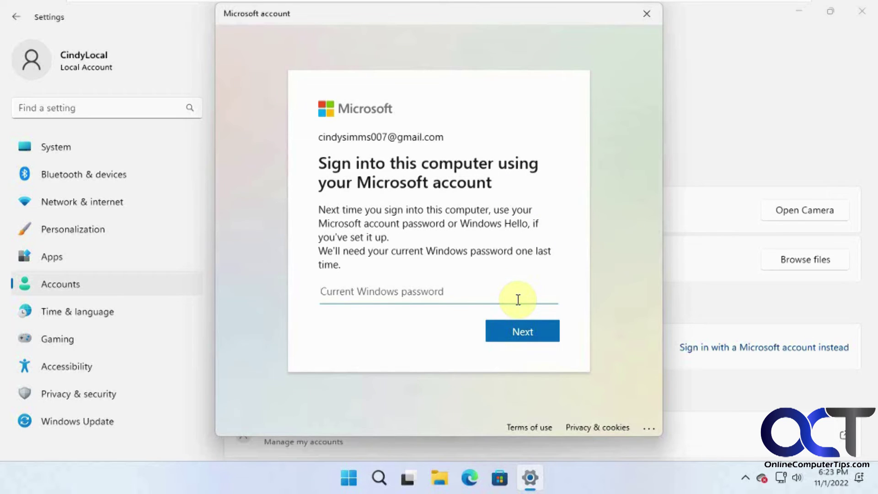
pyautogui.write('********')
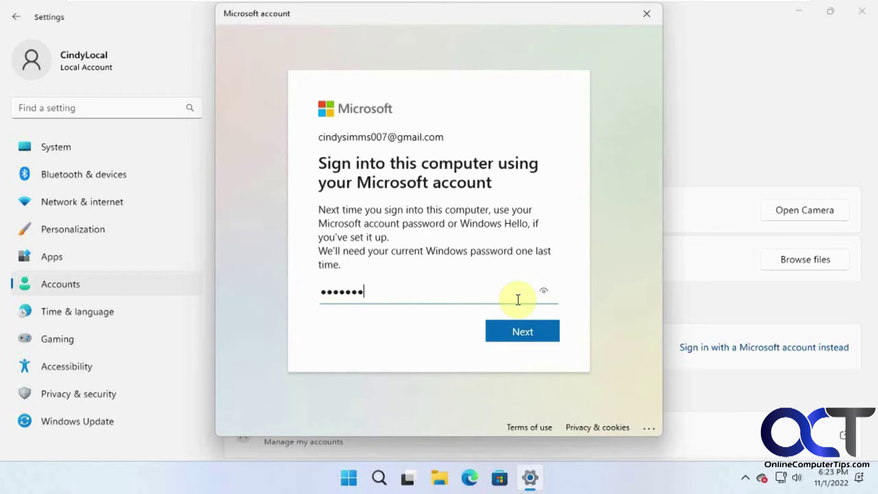
pyautogui.click(521, 334)
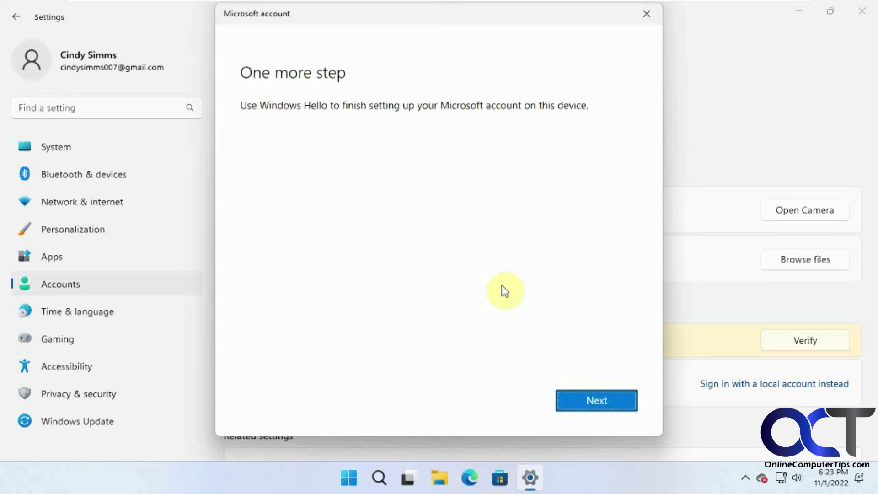
# Finish Windows Hello setup with the PIN, cancel the extra identity check, and reopen Your info
pyautogui.click(589, 398)
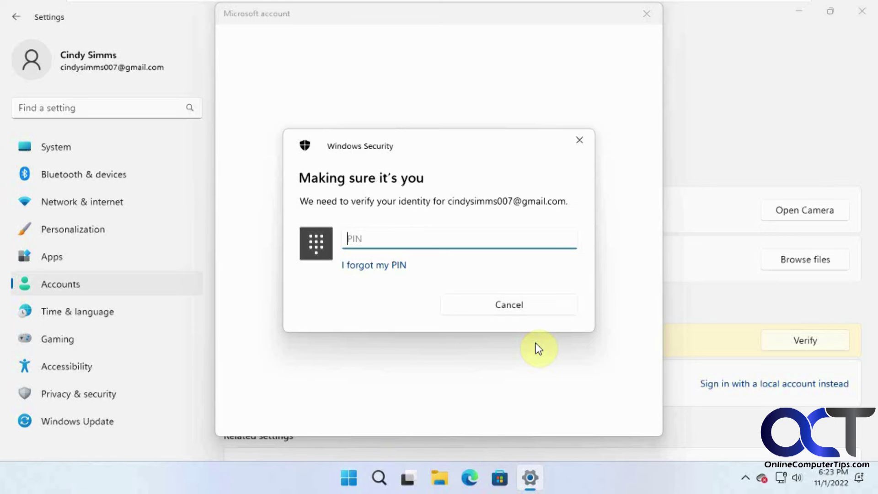
pyautogui.write('****')
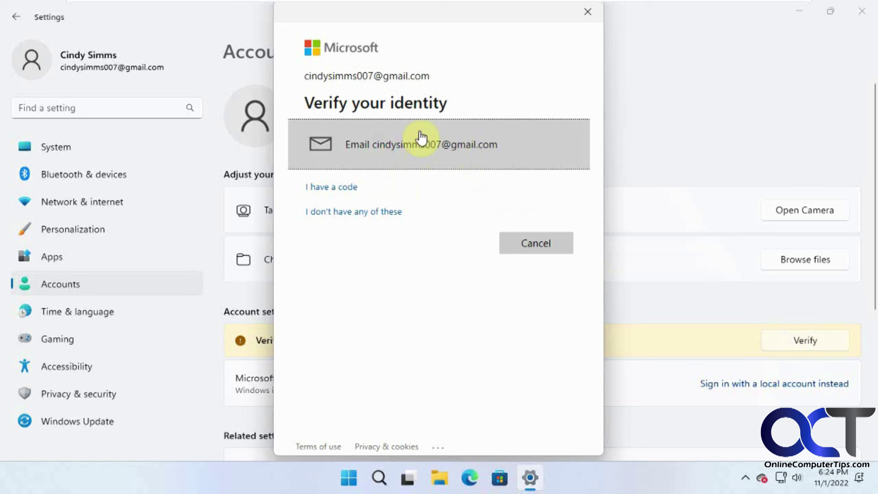
pyautogui.click(551, 245)
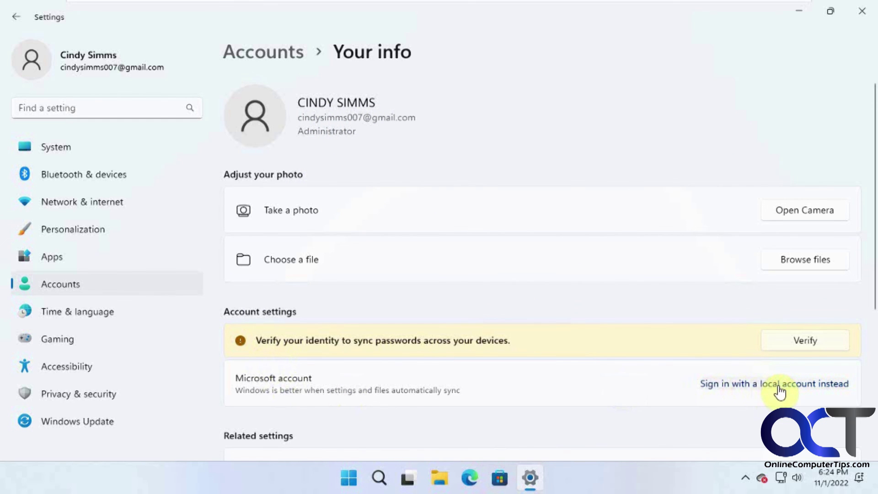
pyautogui.click(75, 284)
pyautogui.click(484, 423)
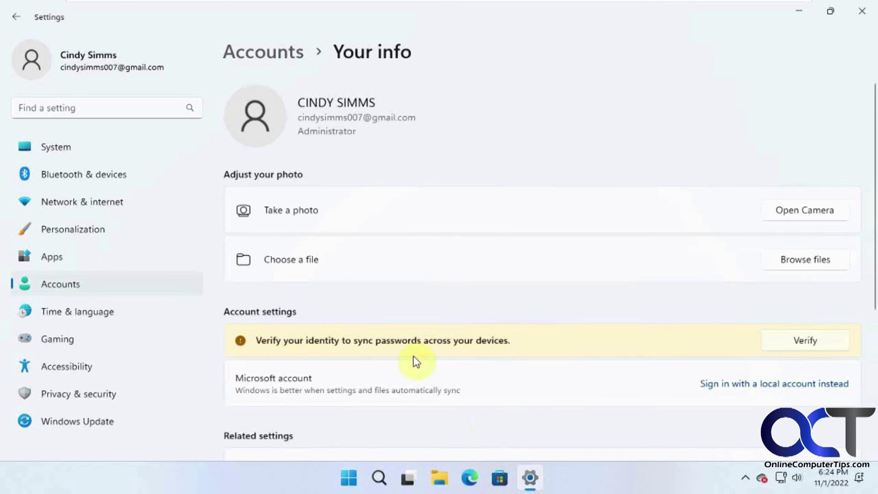